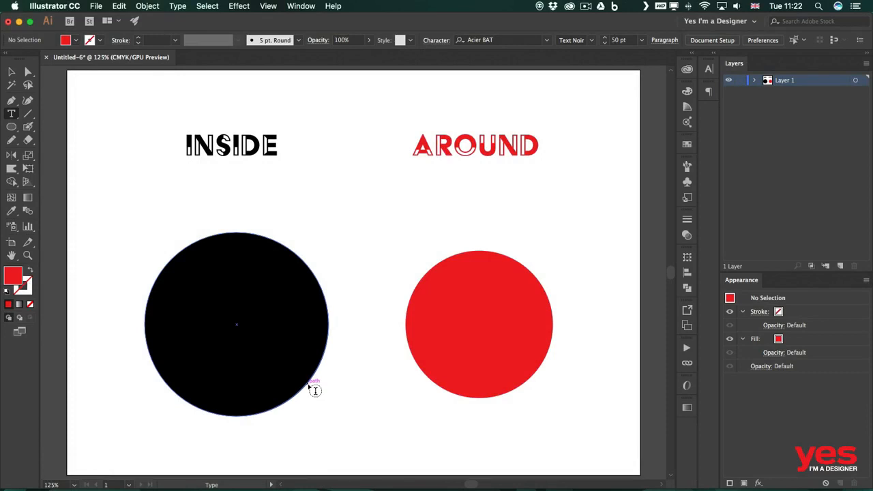
Turn the black circle into an area type frame with placeholder text and reduce the text size to 18 pt.
click(314, 390)
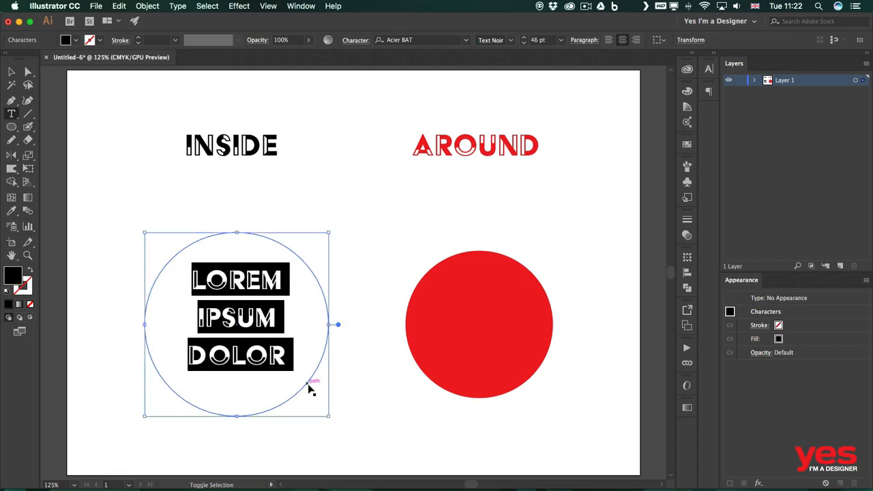
key(super+shift+comma)
key(super+shift+comma)
key(super+shift+comma)
key(super+shift+comma)
key(super+shift+comma)
key(super+shift+comma)
key(super+shift+comma)
key(super+shift+comma)
key(super+shift+comma)
key(super+shift+comma)
key(super+shift+comma)
key(super+shift+comma)
key(super+shift+comma)
key(super+shift+comma)
key(super+shift+comma)
key(super+shift+comma)
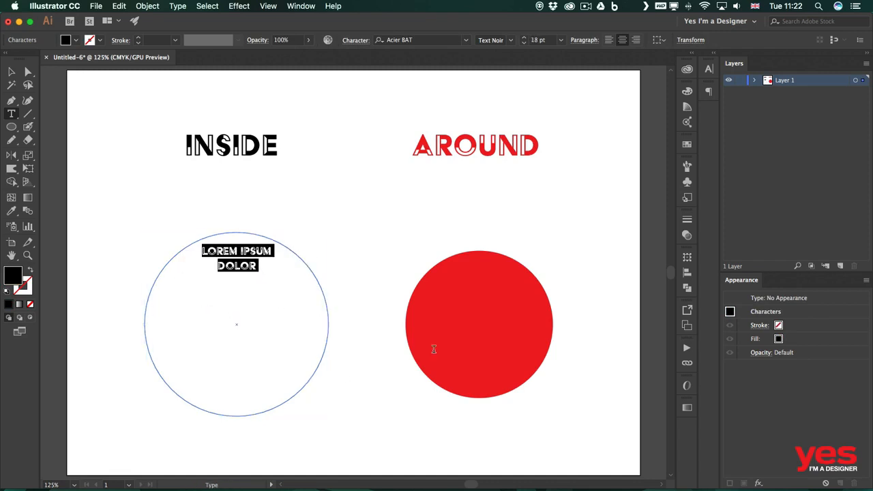
Reset all character settings of the text inside the circle to their defaults.
click(708, 69)
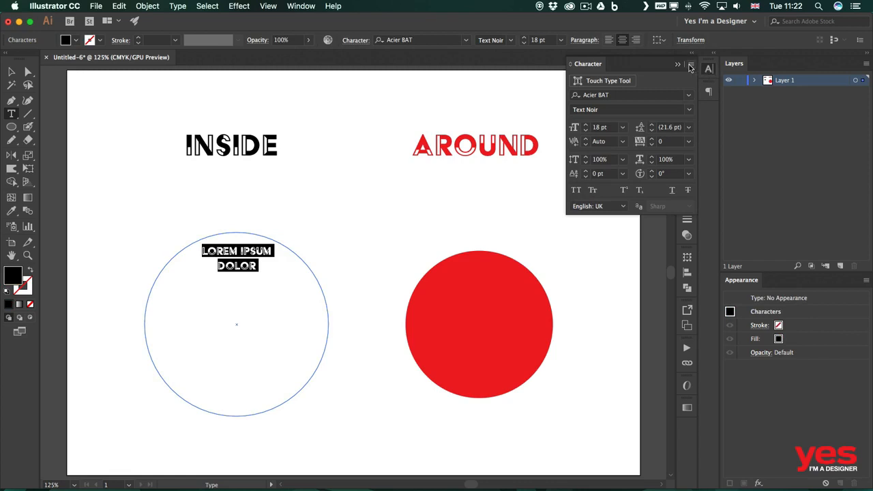
click(691, 64)
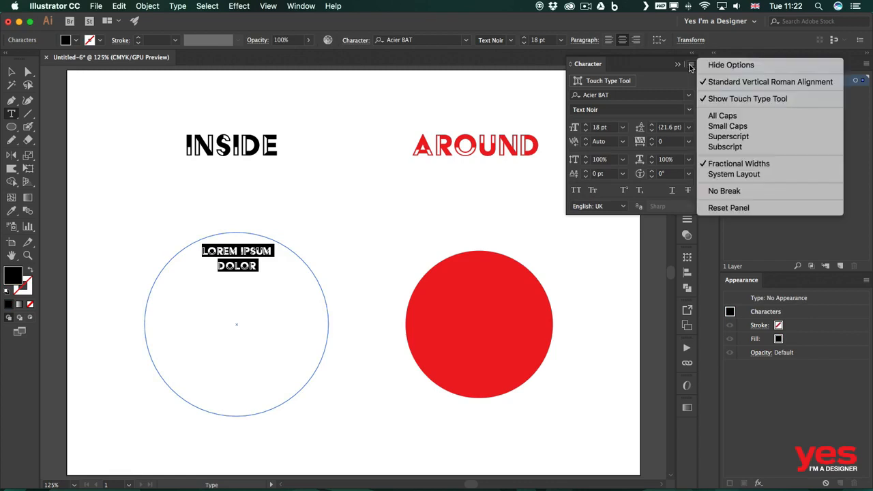
click(730, 208)
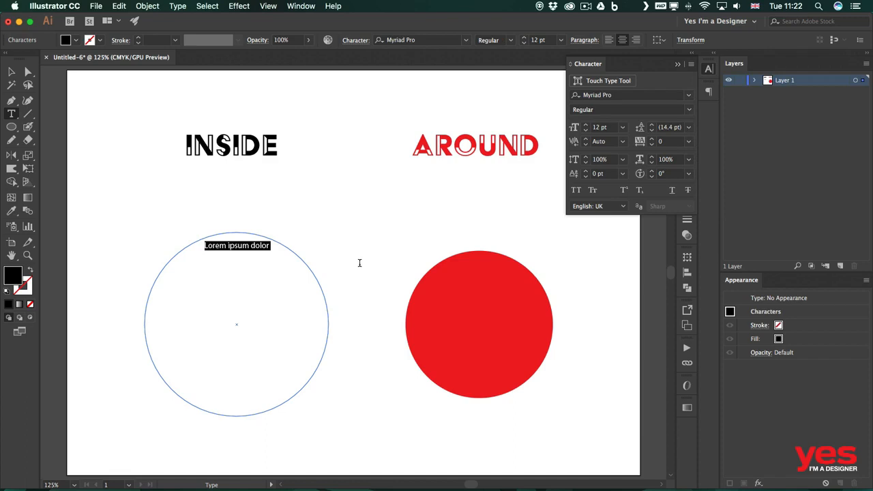
Fill the circle under the INSIDE heading with placeholder text, then finish editing and deselect it.
right_click(222, 273)
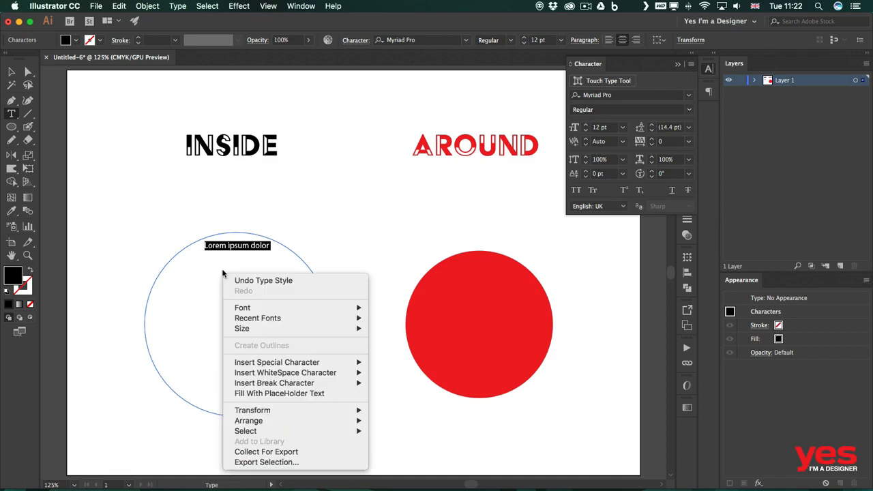
click(278, 394)
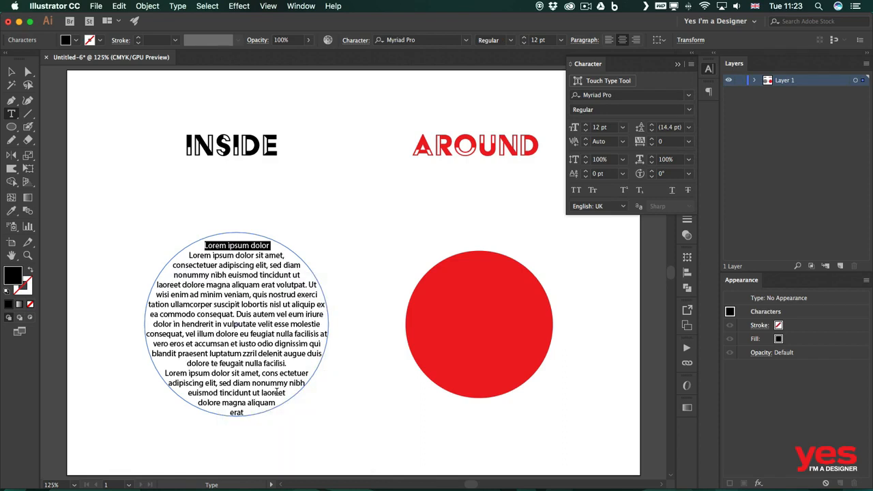
click(256, 265)
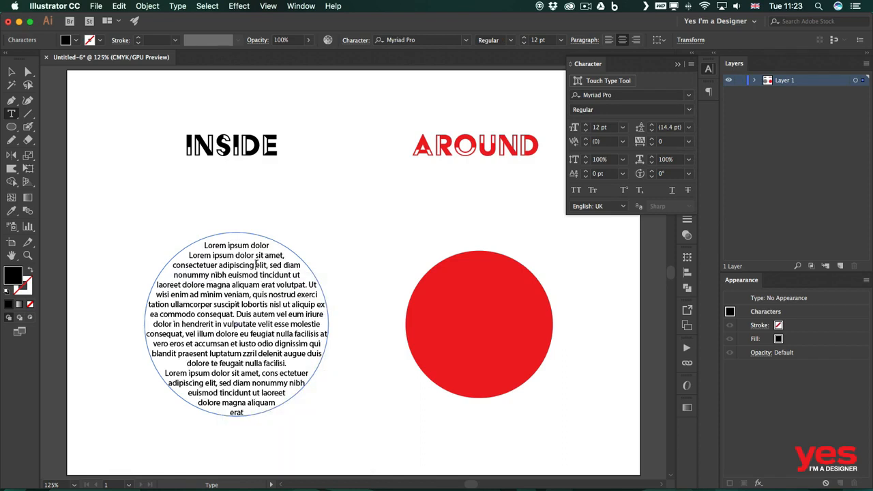
click(709, 69)
click(11, 72)
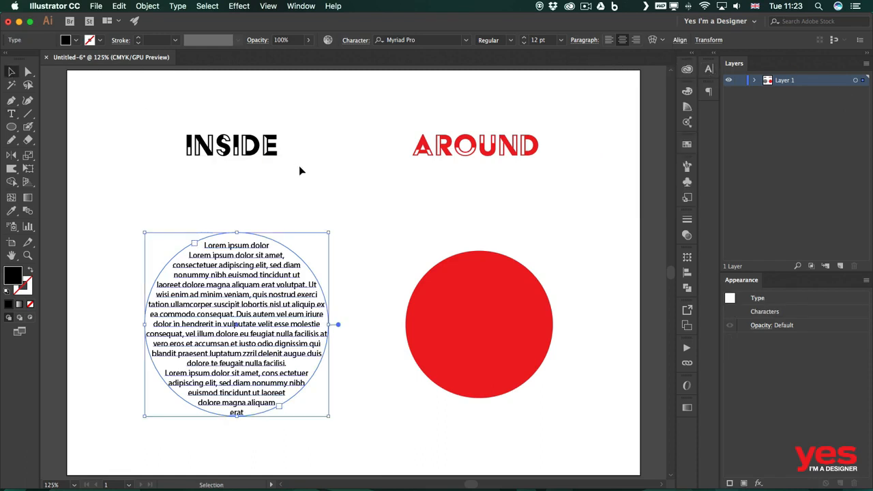
click(315, 177)
Highlight the passage from "magna aliquam" to "Duis autem" in the circle's text and leave text editing.
double_click(230, 295)
drag(216, 285, 262, 315)
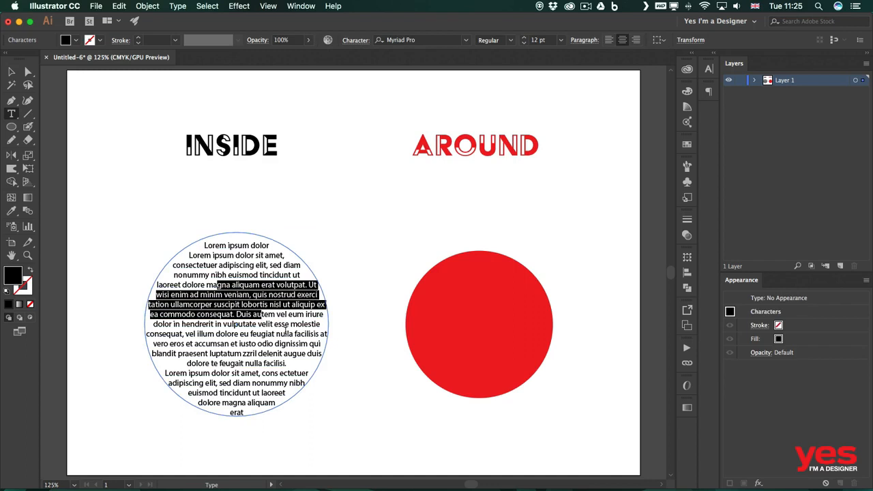
key(Escape)
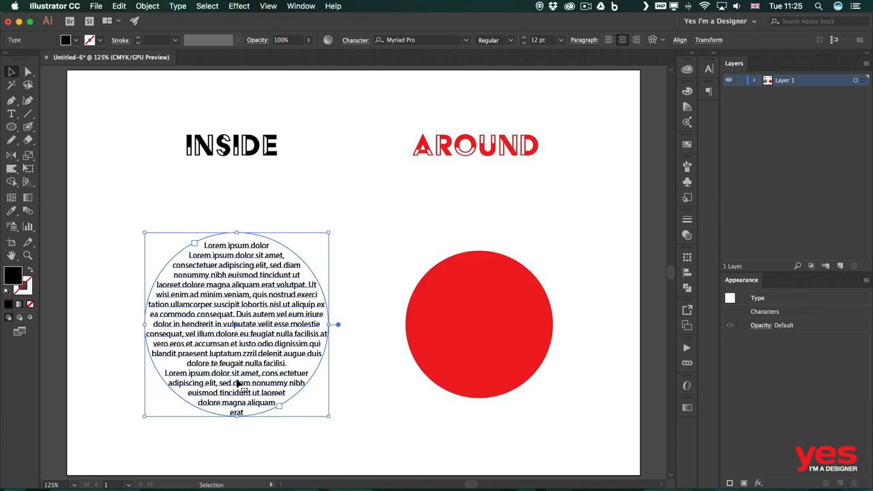
Insert filler letters such as "gfdgdfgddgf dfgdfgddfgdfd" into the word "feugait" in the circle's text until it overflows.
double_click(240, 363)
text(fdgdfgddgf dfgdfg)
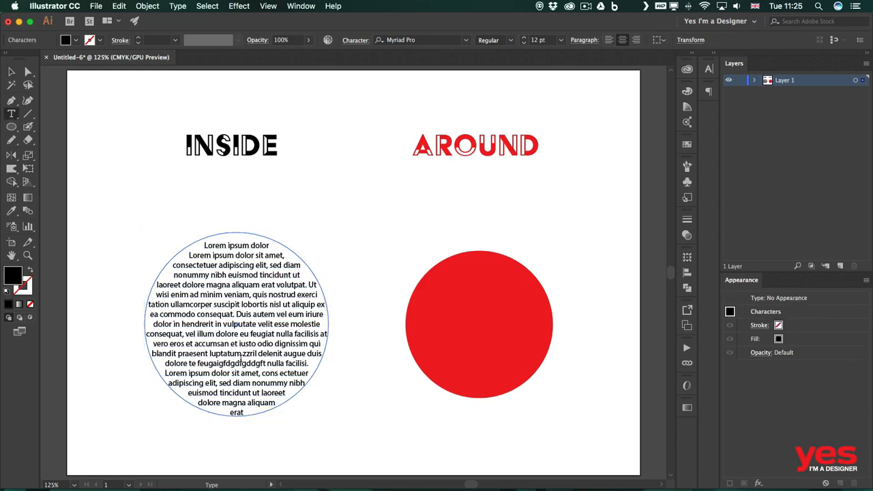
text(dfgdfgddfgdfgd)
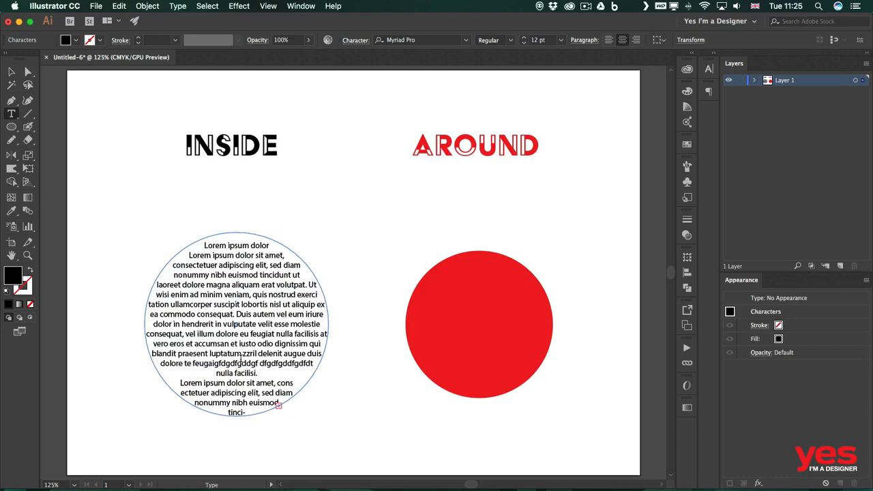
key(Escape)
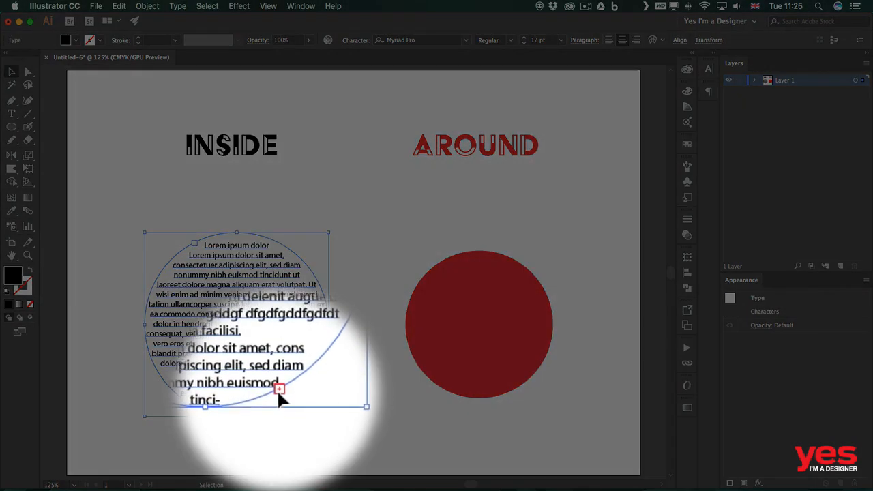
click(279, 389)
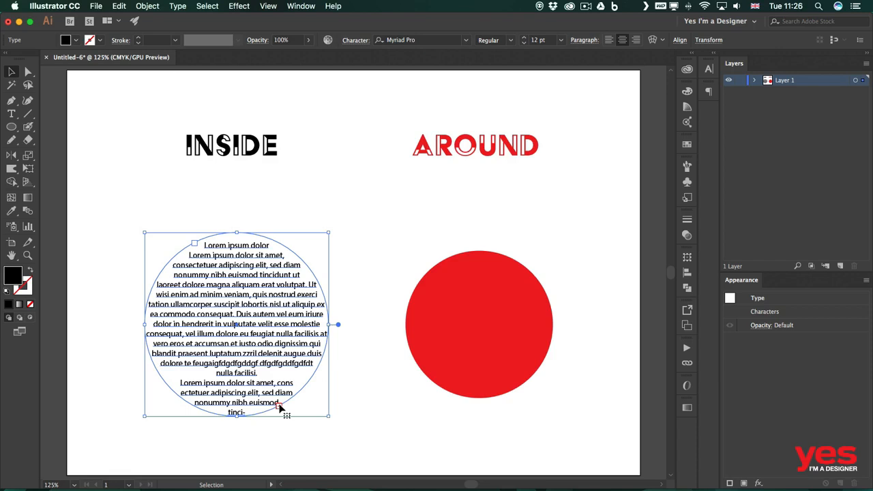
Turn the red circle into a type path with placeholder text running around its outside.
click(453, 315)
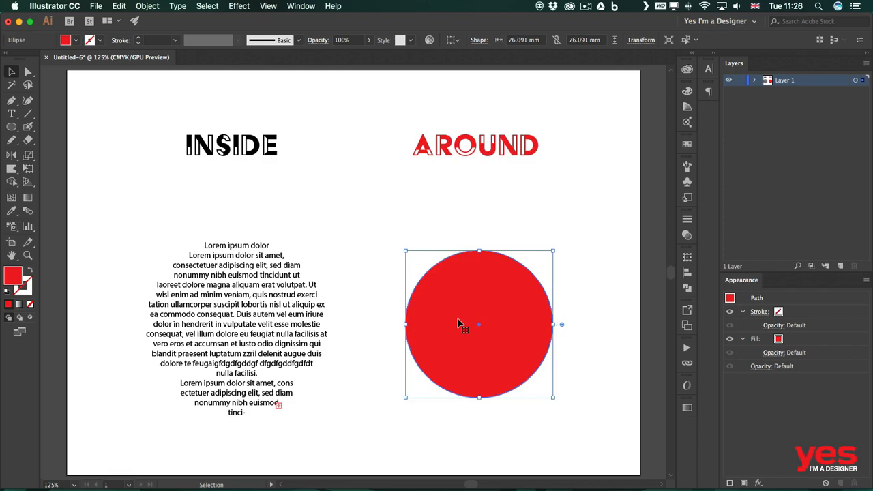
key(t)
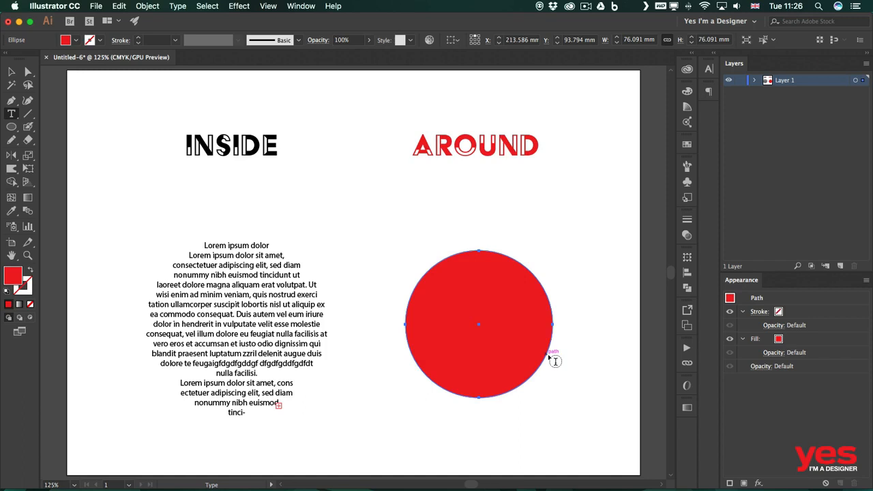
key(alt)
click(413, 292)
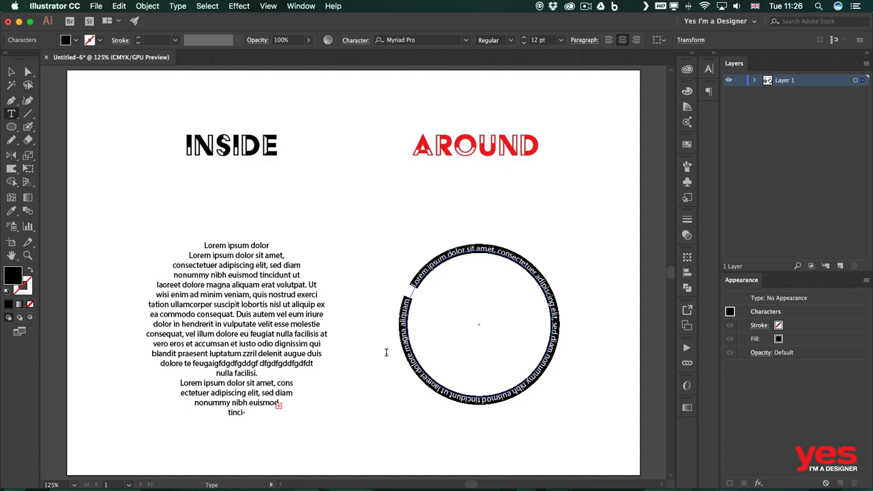
Delete the end of the text around the circle so that it finishes with "sed diam".
click(442, 256)
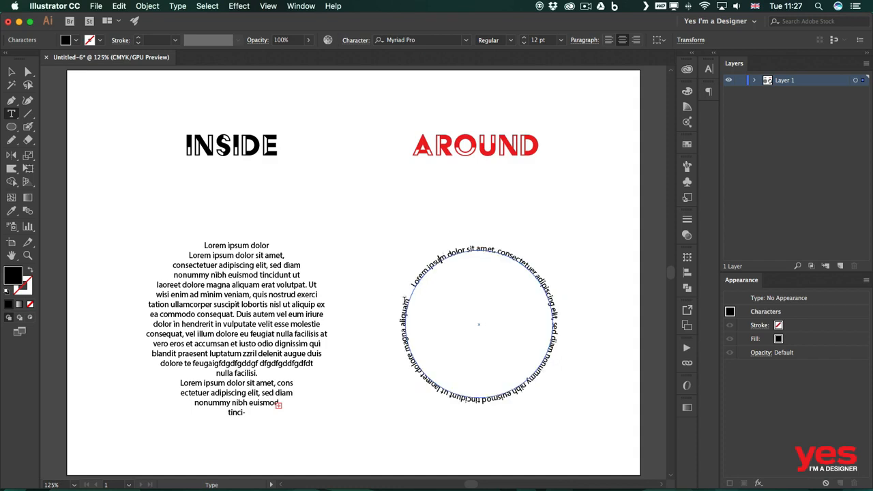
drag(406, 300, 471, 401)
key(BackSpace)
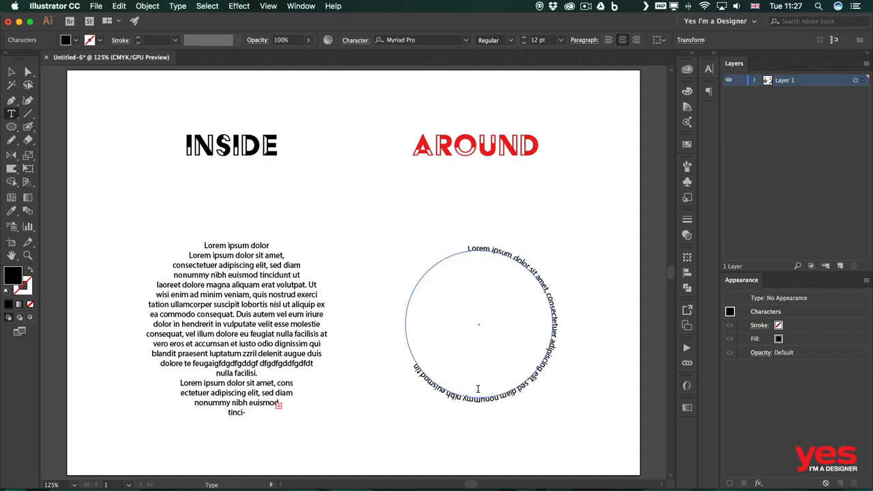
drag(412, 363, 491, 388)
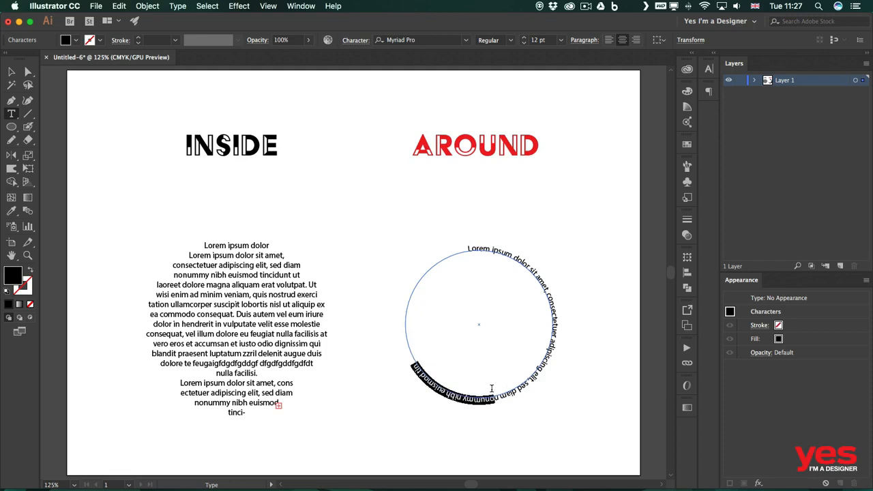
key(BackSpace)
key(Escape)
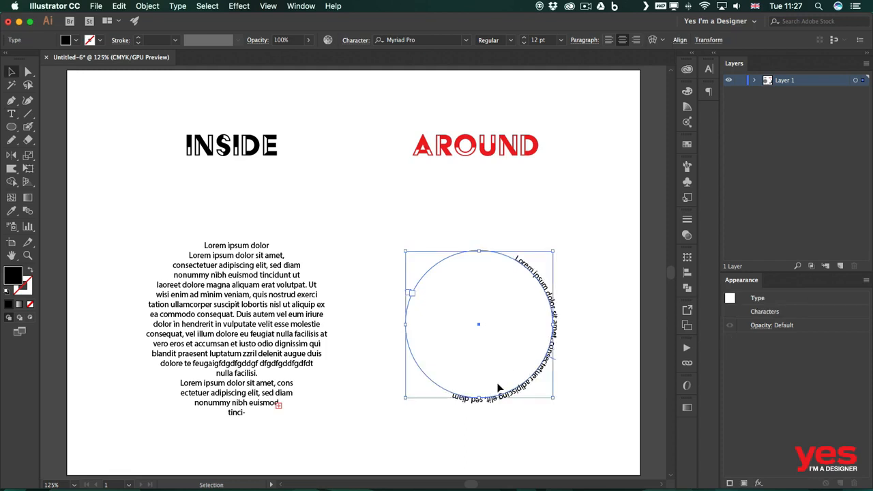
Move the path text's start and end brackets to the circle's leftmost and rightmost points, centring the text over the upper half.
key(a)
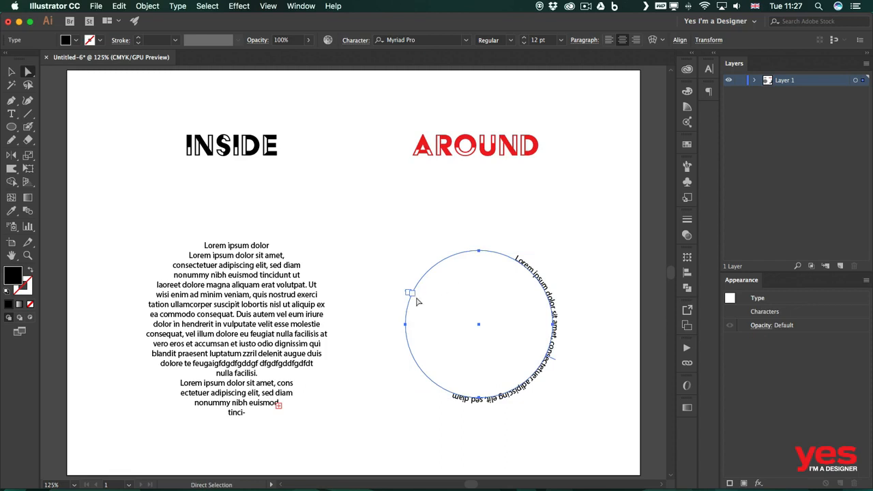
drag(408, 293, 469, 249)
drag(398, 287, 512, 396)
drag(468, 246, 398, 325)
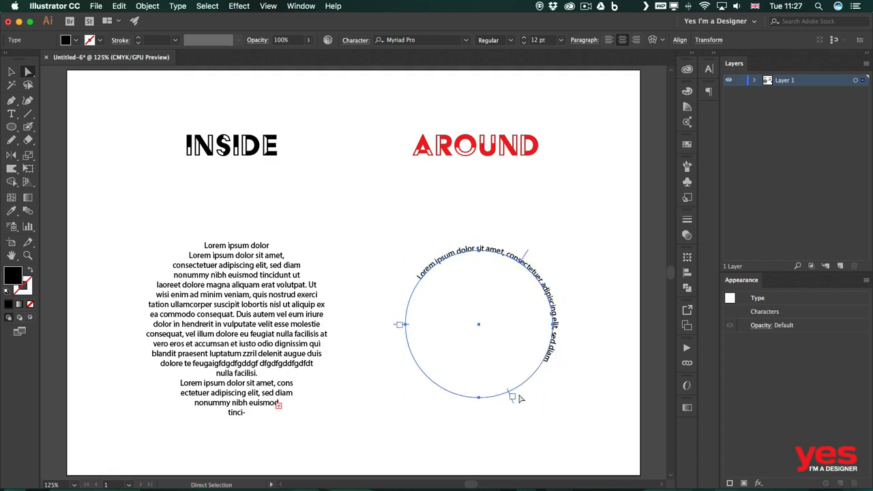
drag(515, 404, 570, 327)
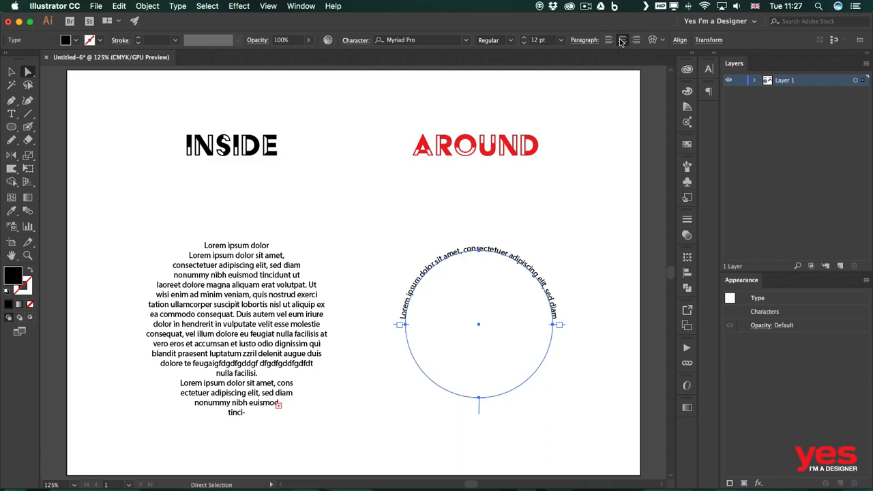
Shorten the path text to "Lorem ipsum dolor sit amet, consecte d diam".
click(525, 266)
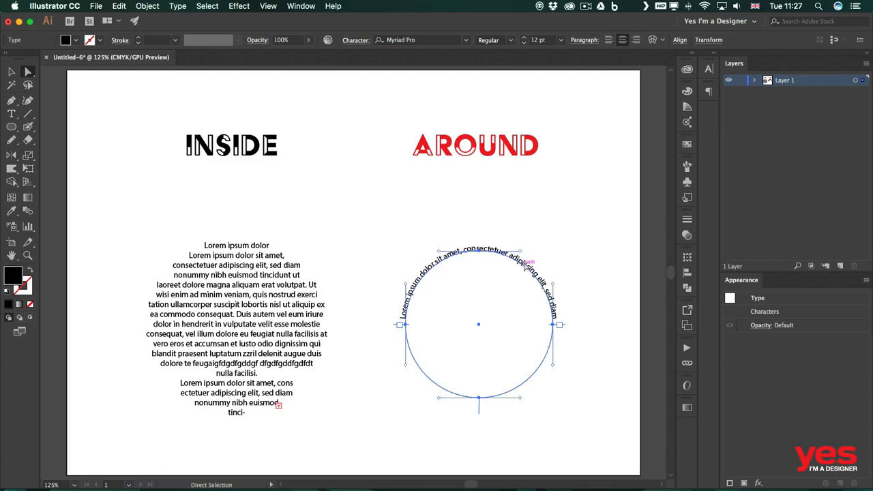
double_click(525, 266)
double_click(524, 265)
key(BackSpace)
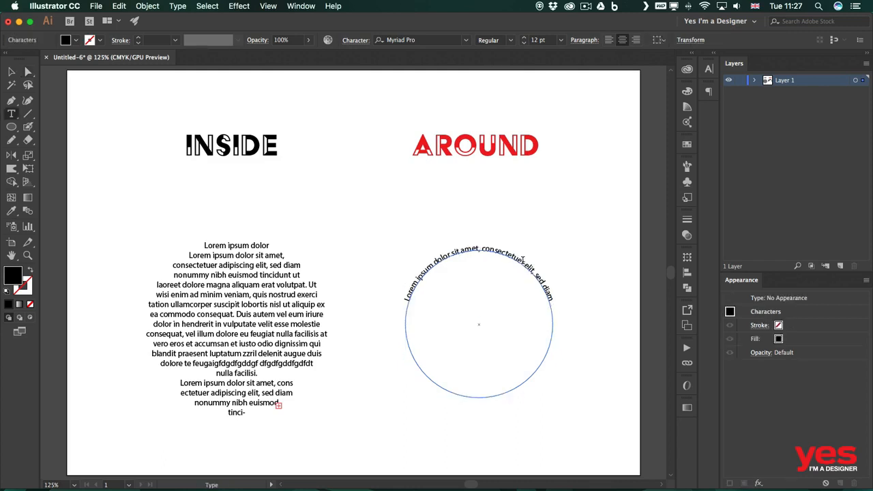
drag(543, 278, 515, 257)
key(BackSpace)
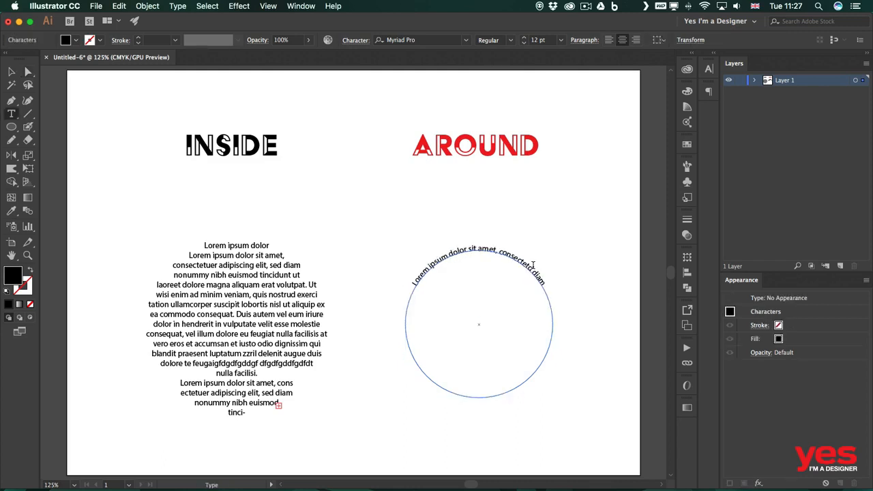
key(BackSpace)
key(BackSpace)
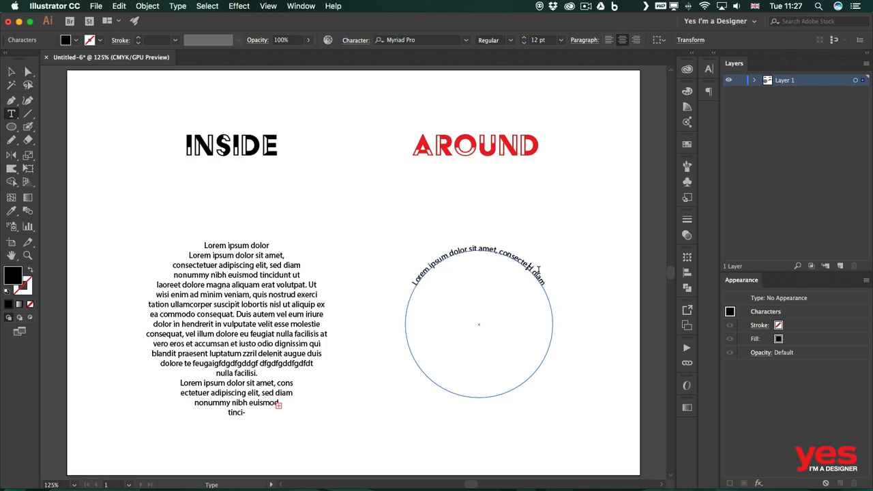
Increase the size of all the path text to 16 pt.
drag(546, 283, 396, 275)
key(super+shift+period)
key(super+shift+period)
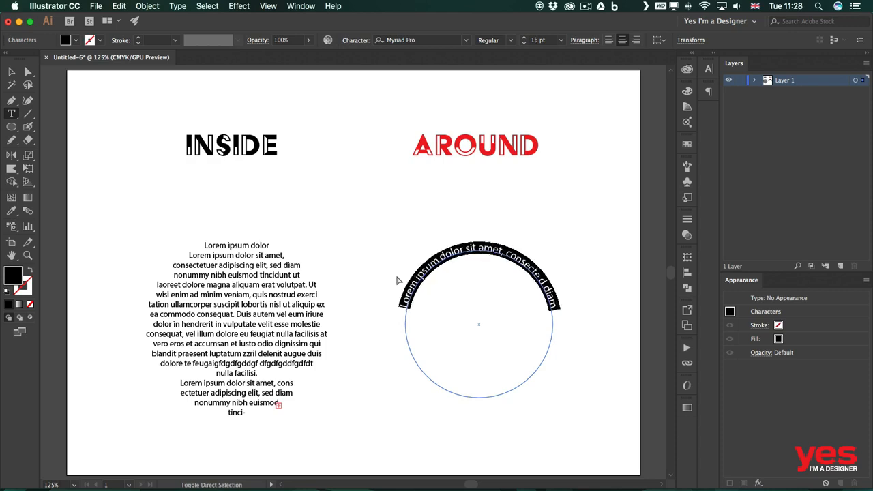
click(437, 271)
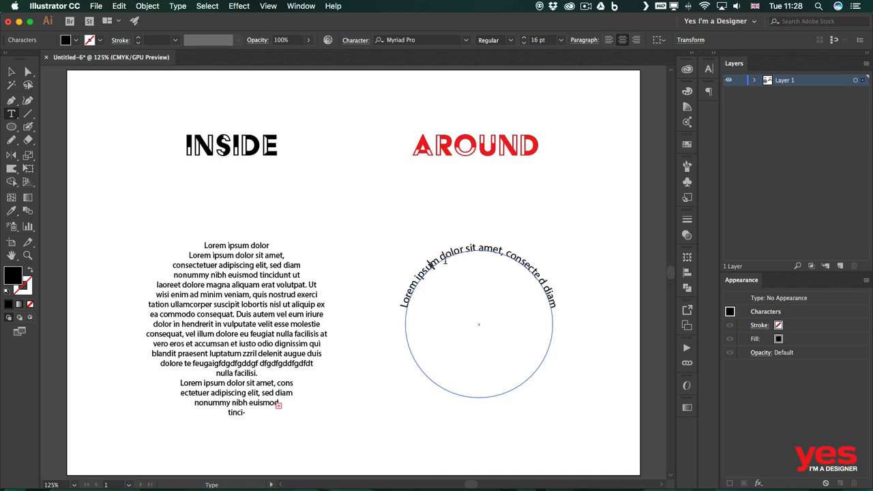
Fill all the path text with the red swatch, then leave text editing and deselect it.
key(super+a)
click(75, 39)
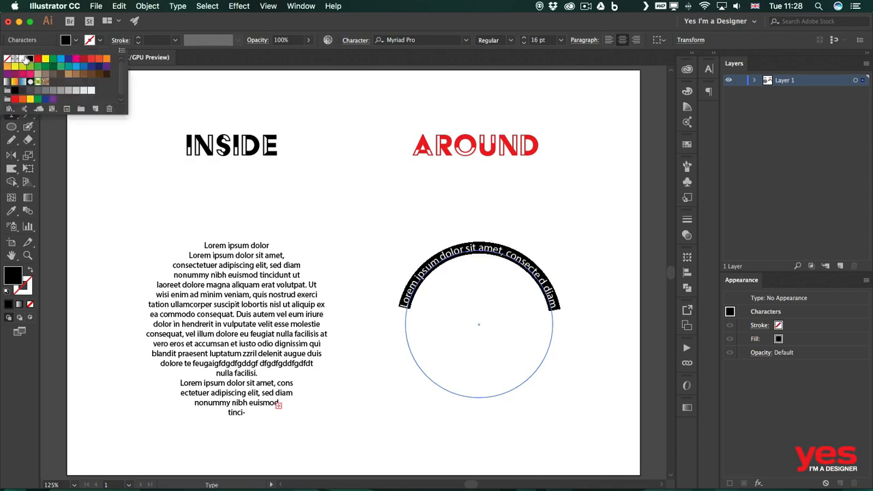
click(38, 59)
click(491, 249)
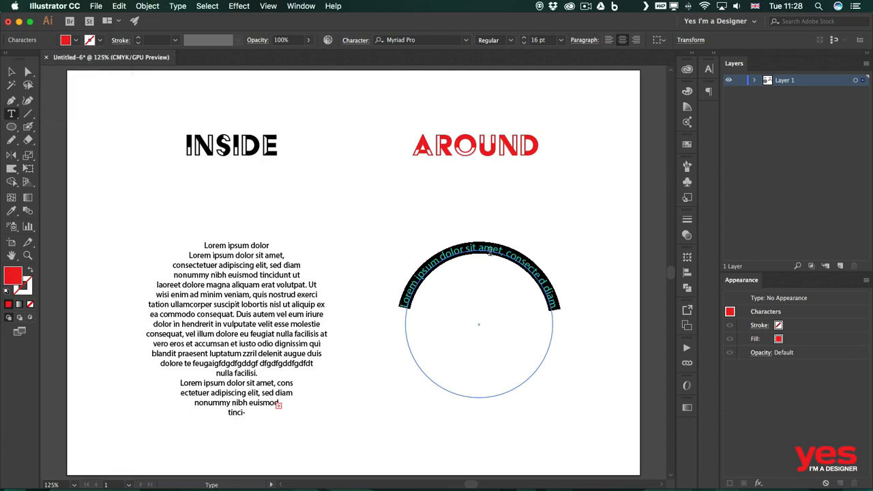
click(491, 249)
key(Escape)
click(568, 213)
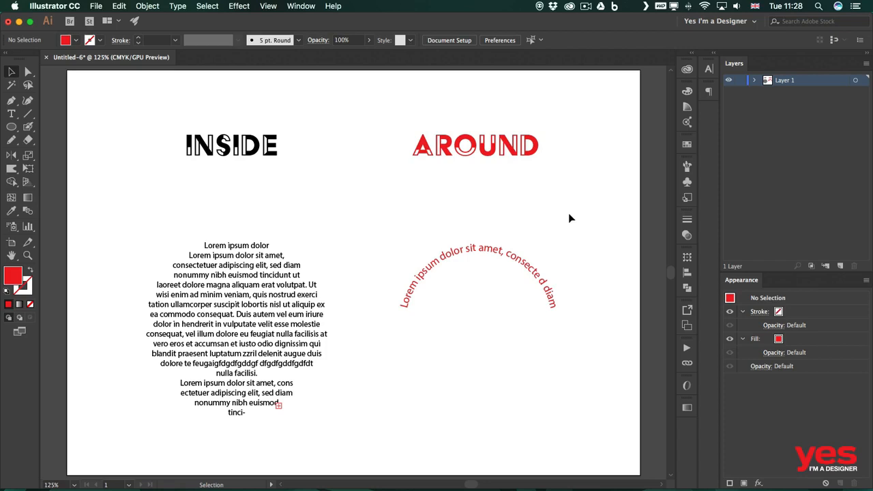
Move the red curved text onto the circular paragraph and enlarge it to arch concentrically over the paragraph's upper half.
click(521, 260)
drag(555, 254, 305, 252)
click(355, 210)
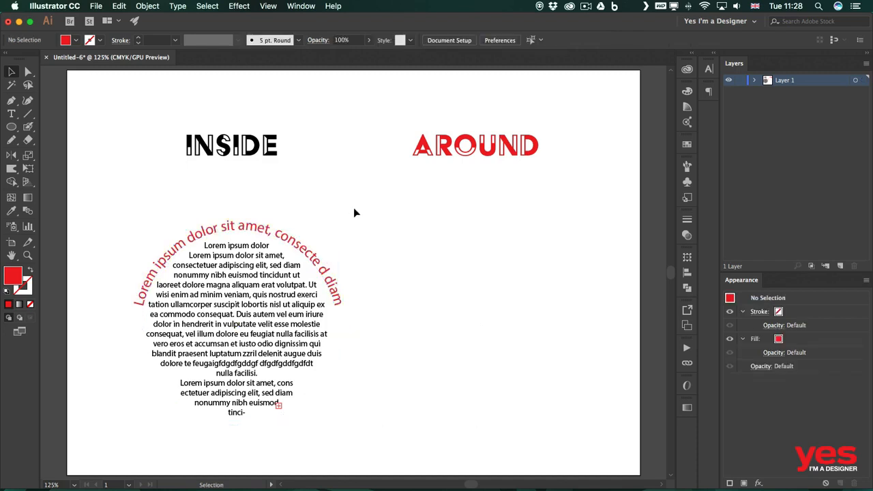